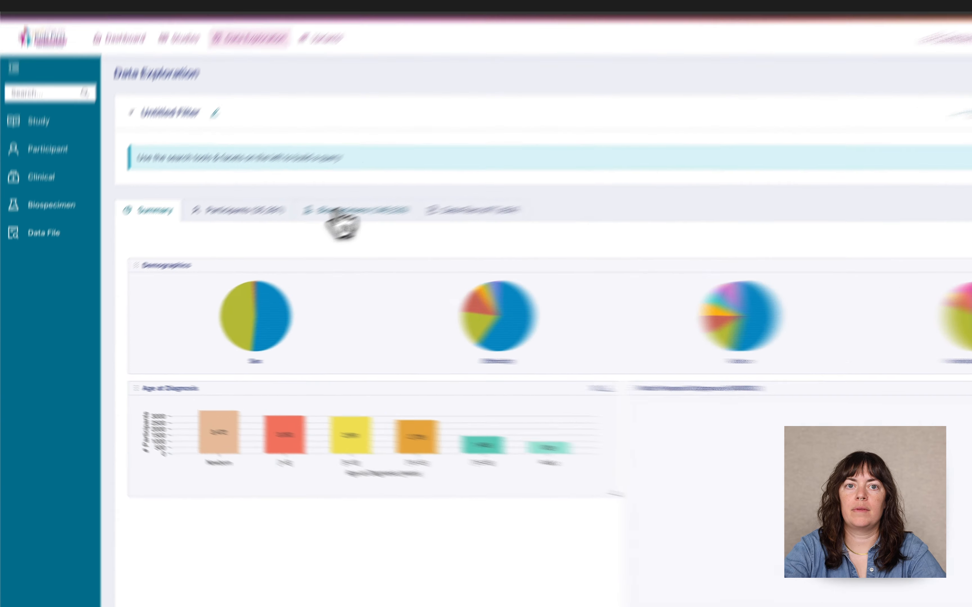
# Show the biospecimens results and filter them by Sample Availability set to Available.
pyautogui.click(284, 233)
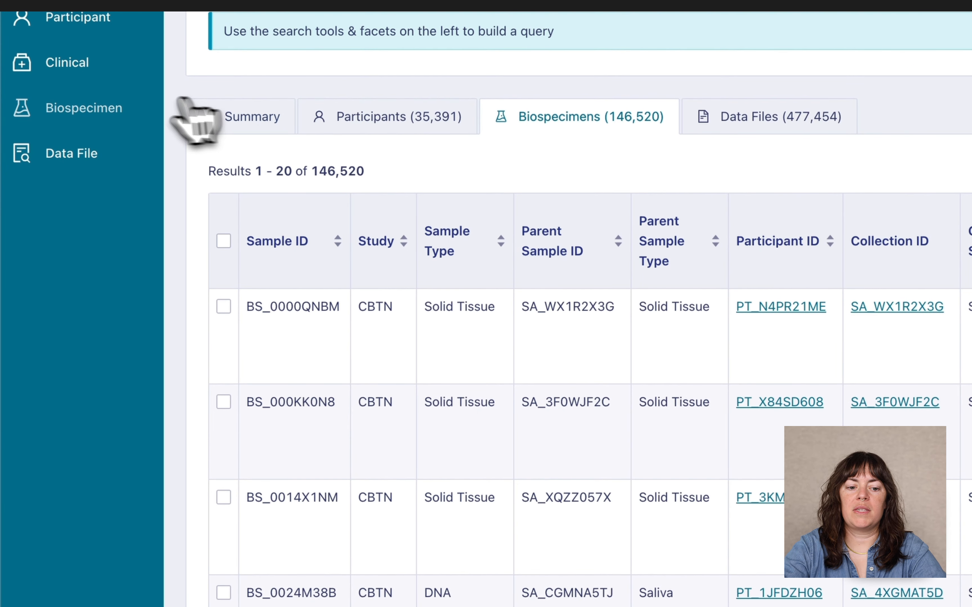
pyautogui.click(115, 107)
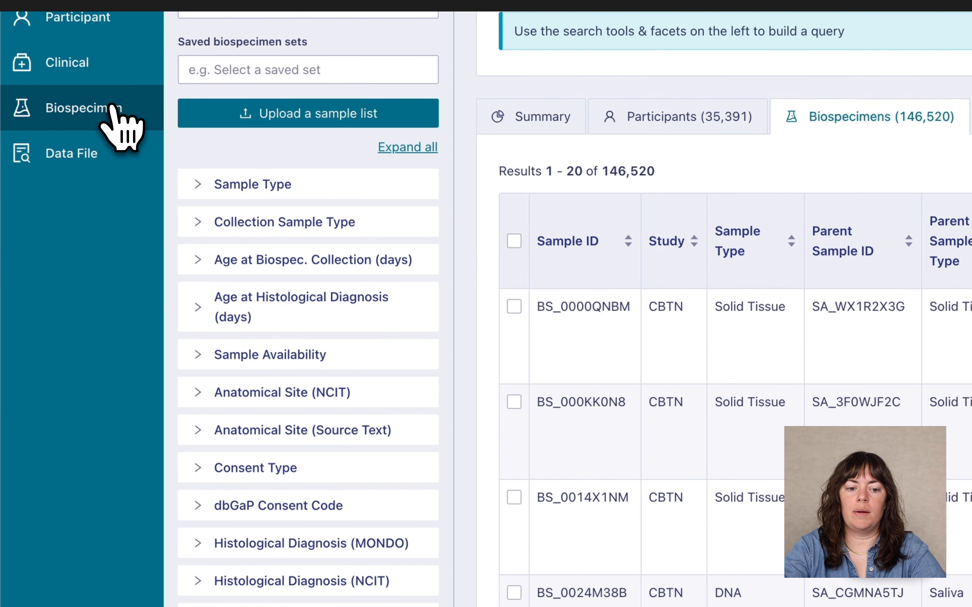
pyautogui.click(227, 358)
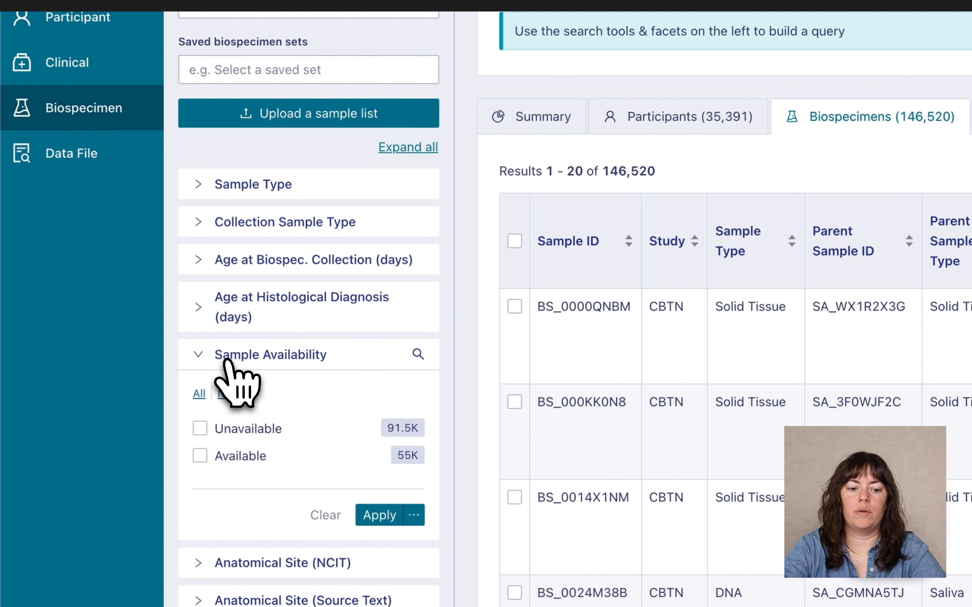
pyautogui.click(202, 456)
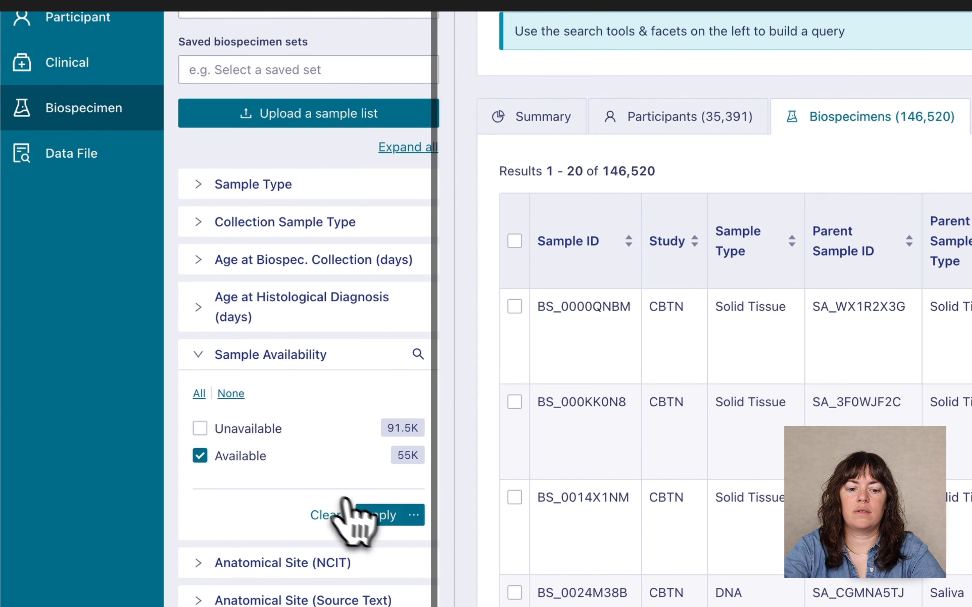
pyautogui.click(376, 518)
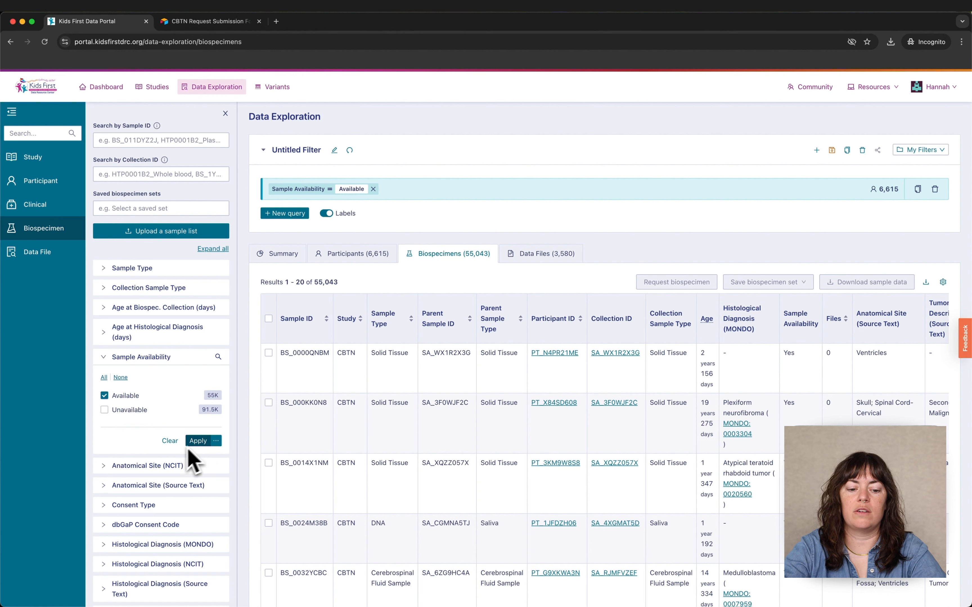
# Add a Histological Diagnosis (MONDO) filter for Medulloblastoma (MONDO:0007959) to the query.
pyautogui.scroll(-3, 152, 484)
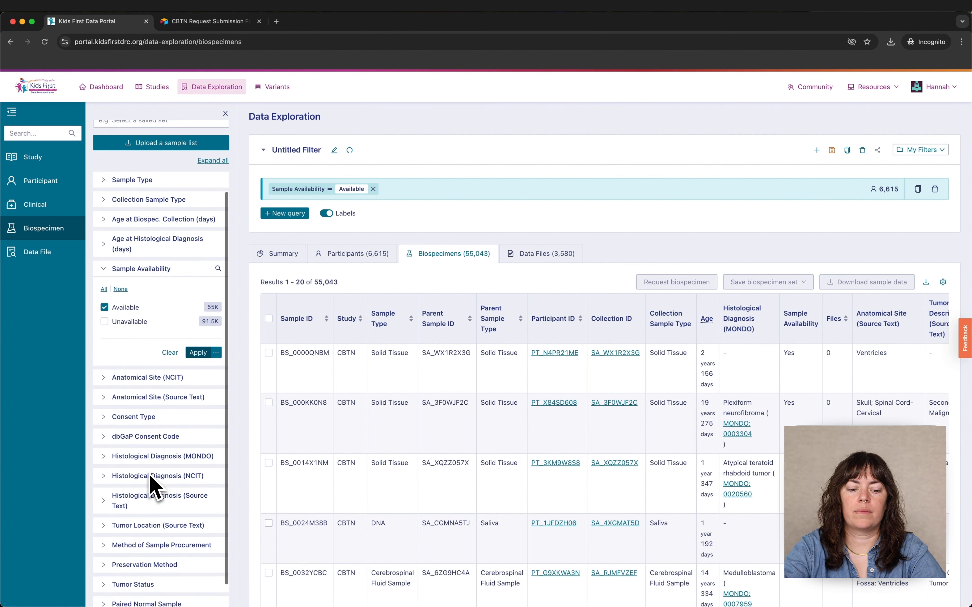
pyautogui.click(117, 460)
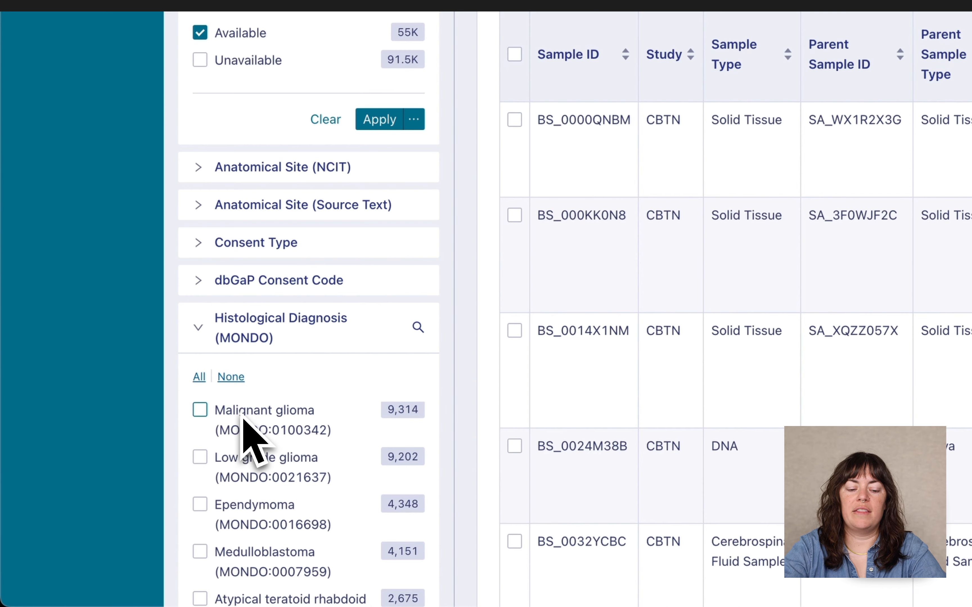
pyautogui.click(203, 553)
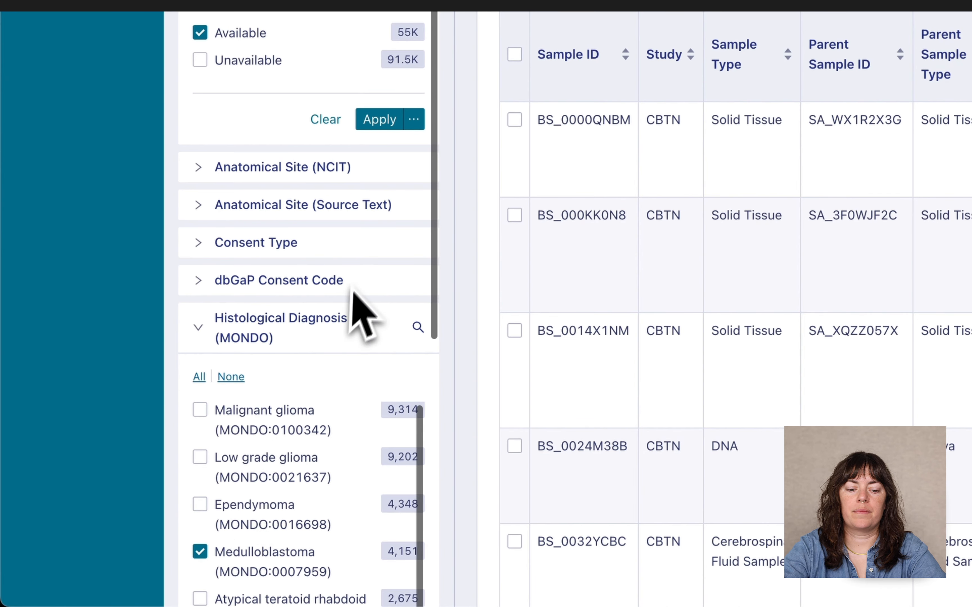
pyautogui.scroll(-5, 363, 317)
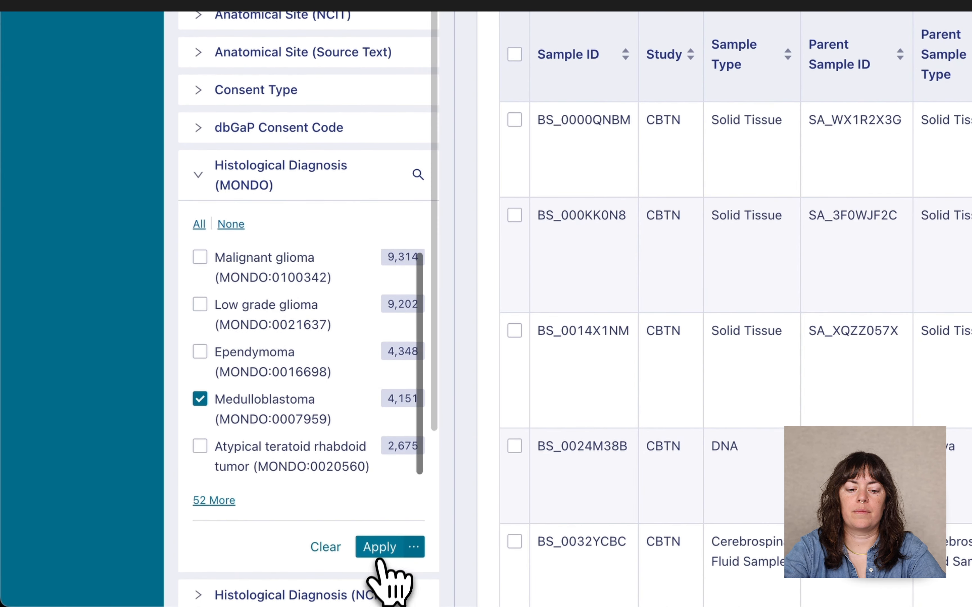
pyautogui.click(379, 557)
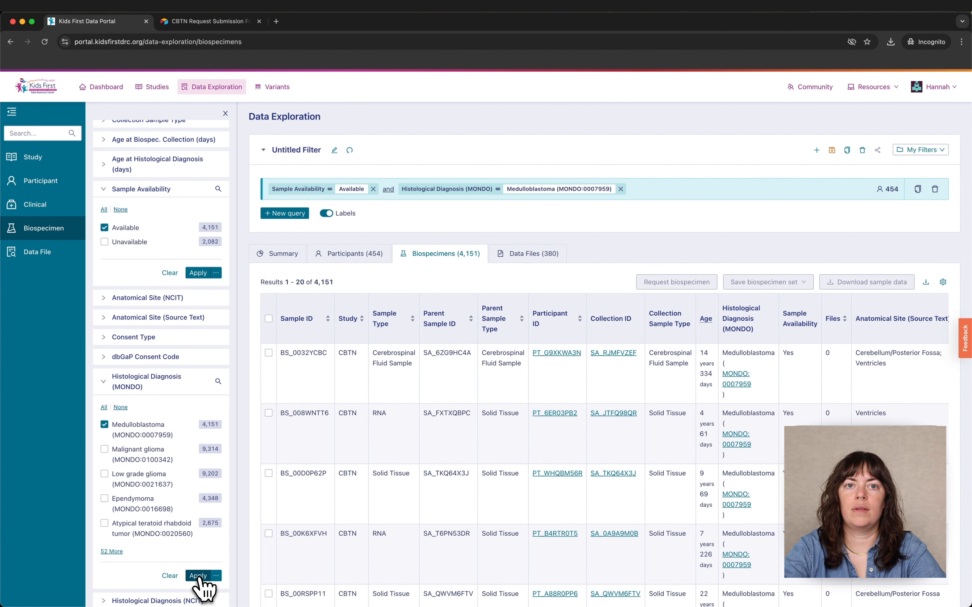
# Add a Sample Type filter for Solid Tissue to the biospecimen query.
pyautogui.scroll(-1, 169, 434)
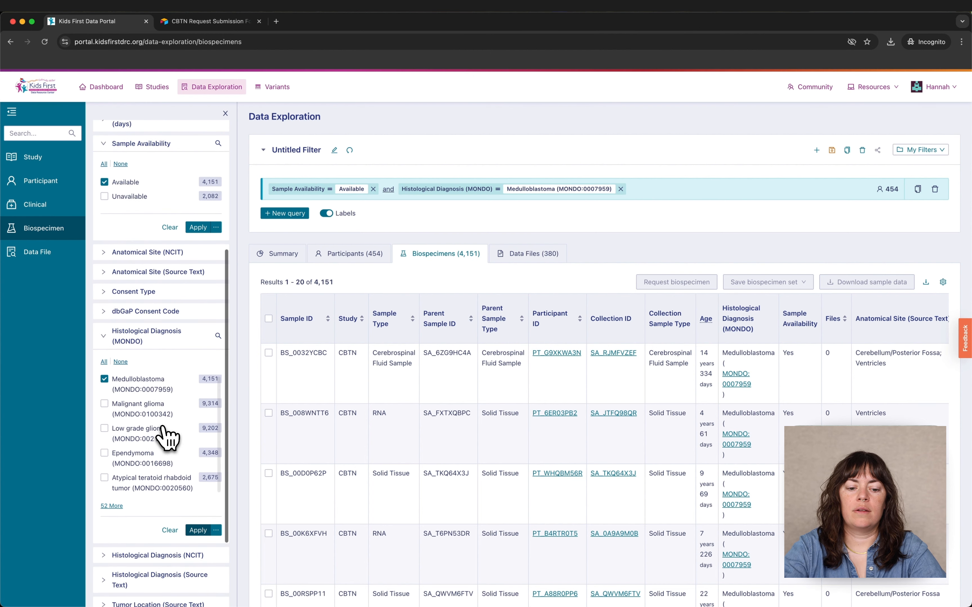
pyautogui.scroll(4, 166, 435)
pyautogui.scroll(1, 163, 427)
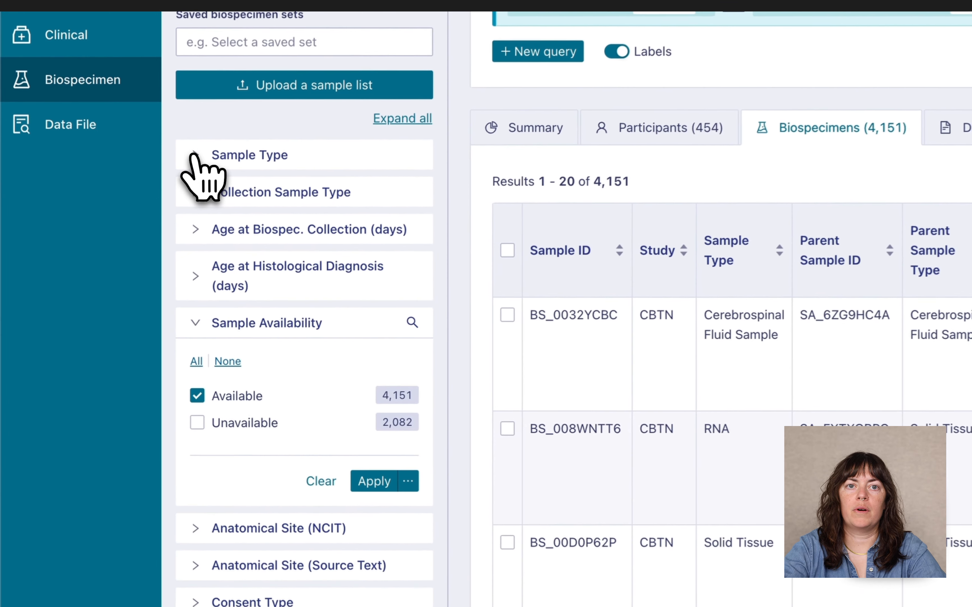
pyautogui.click(104, 269)
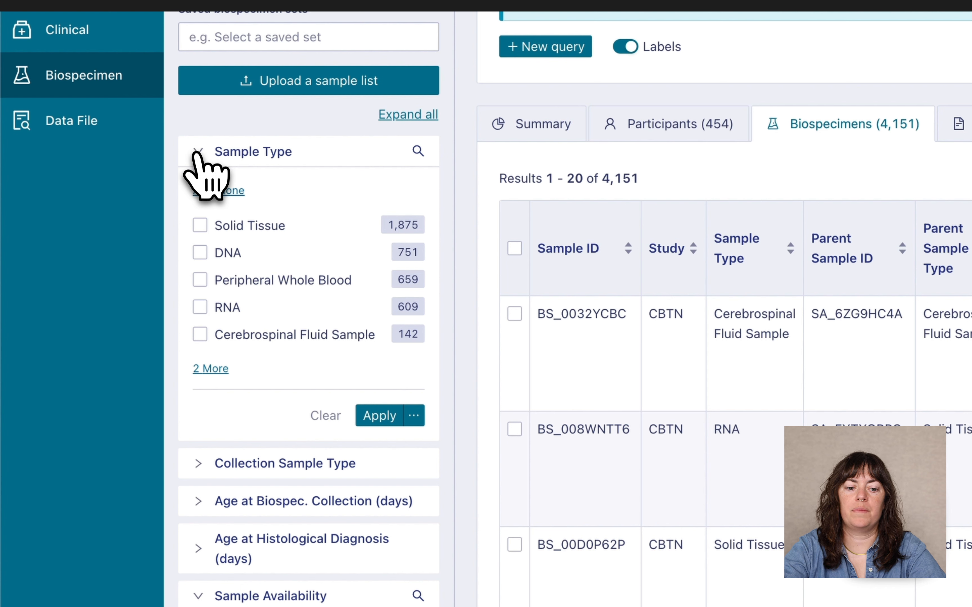
pyautogui.click(197, 463)
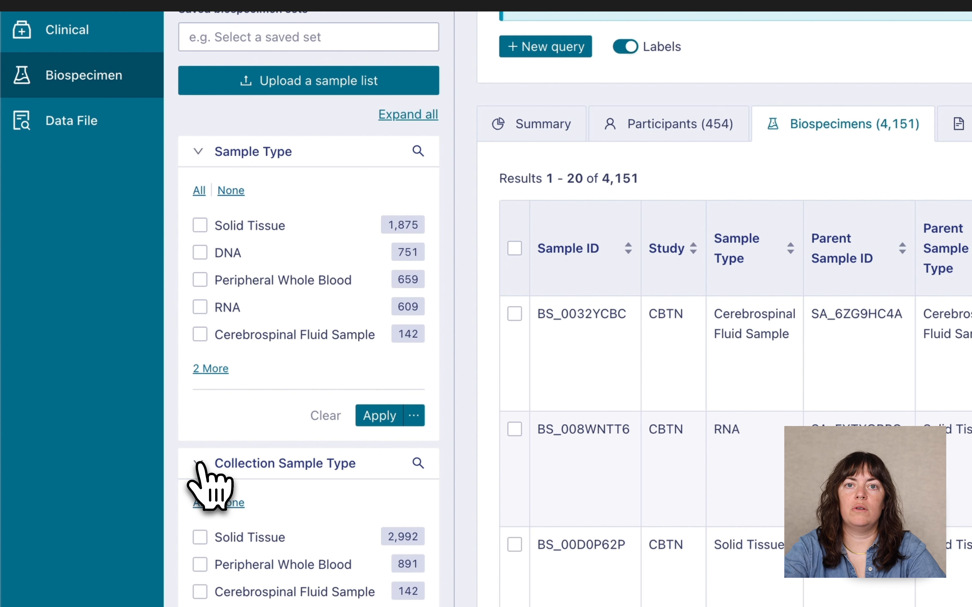
pyautogui.click(200, 227)
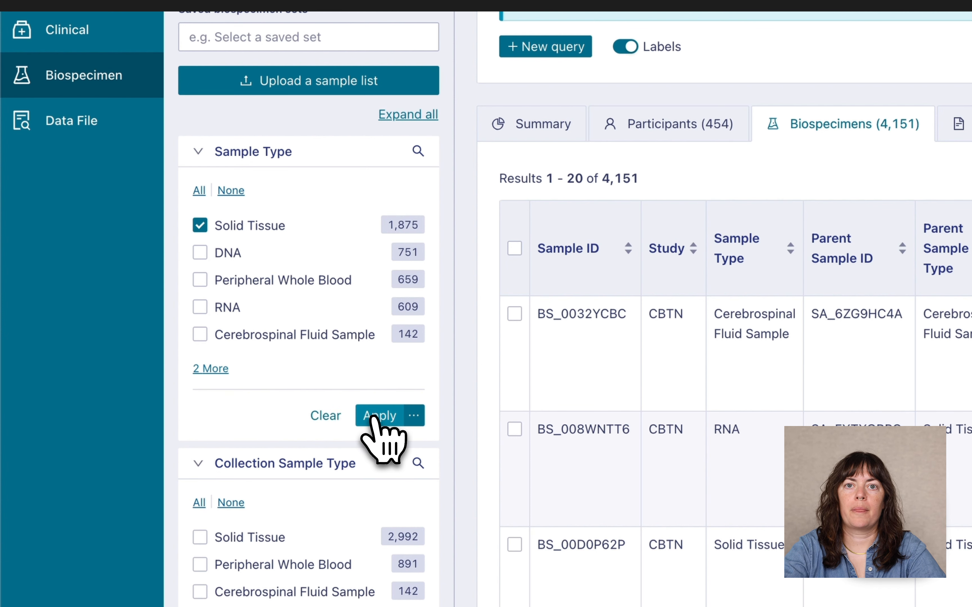
pyautogui.click(378, 418)
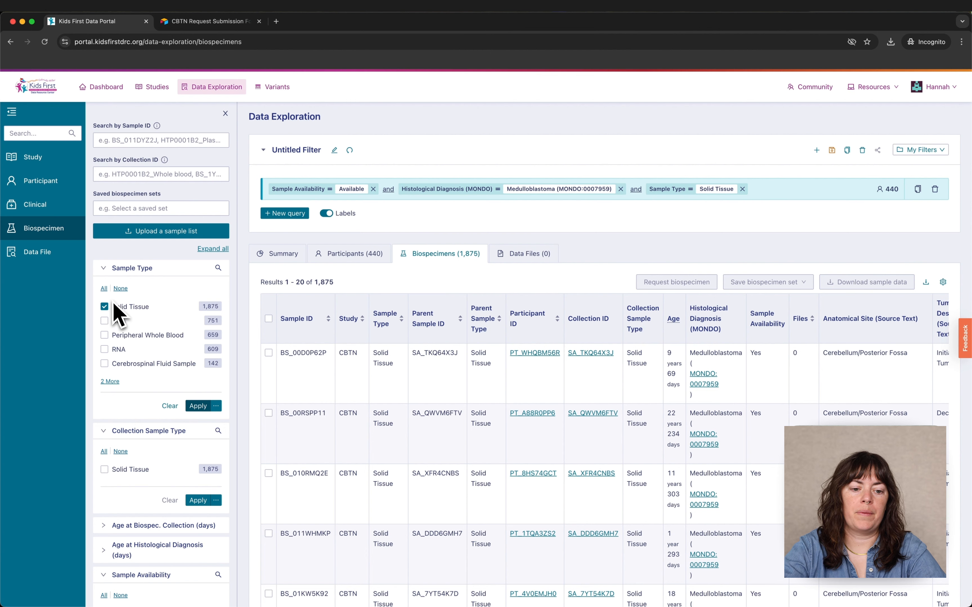
# Limit the query to samples with Age at Biospec. Collection less than 365 days.
pyautogui.click(105, 269)
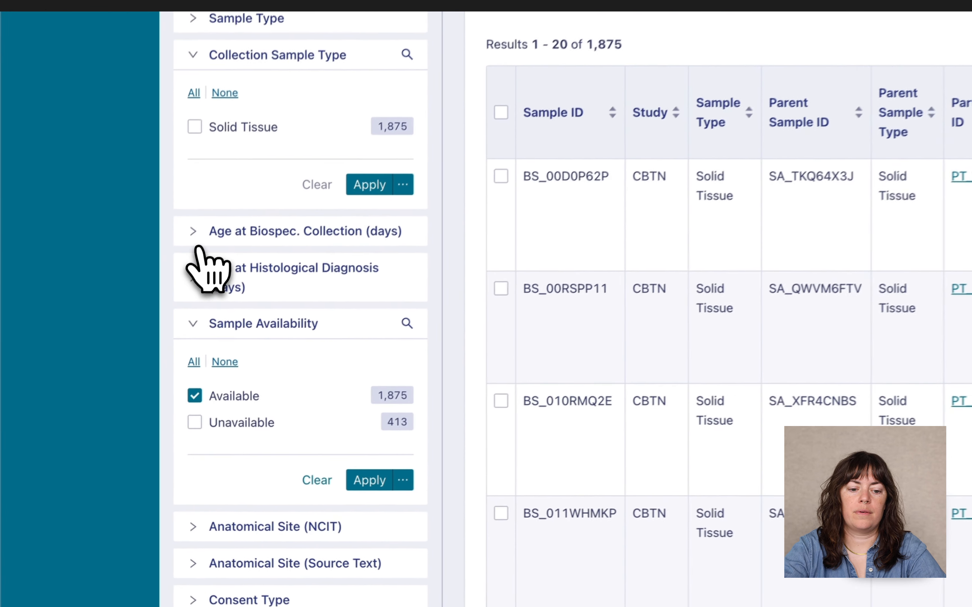
pyautogui.click(105, 383)
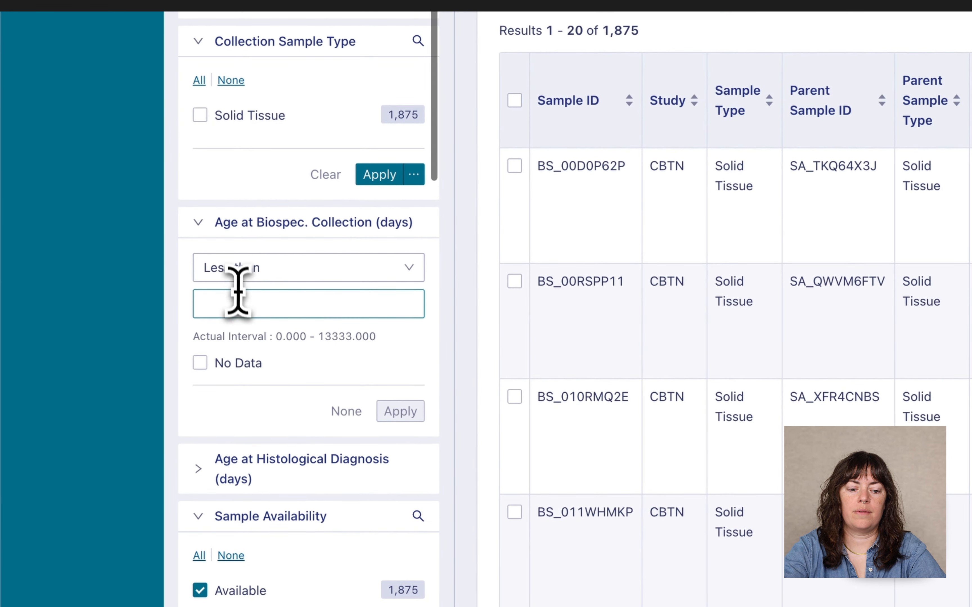
pyautogui.click(240, 302)
pyautogui.write('365')
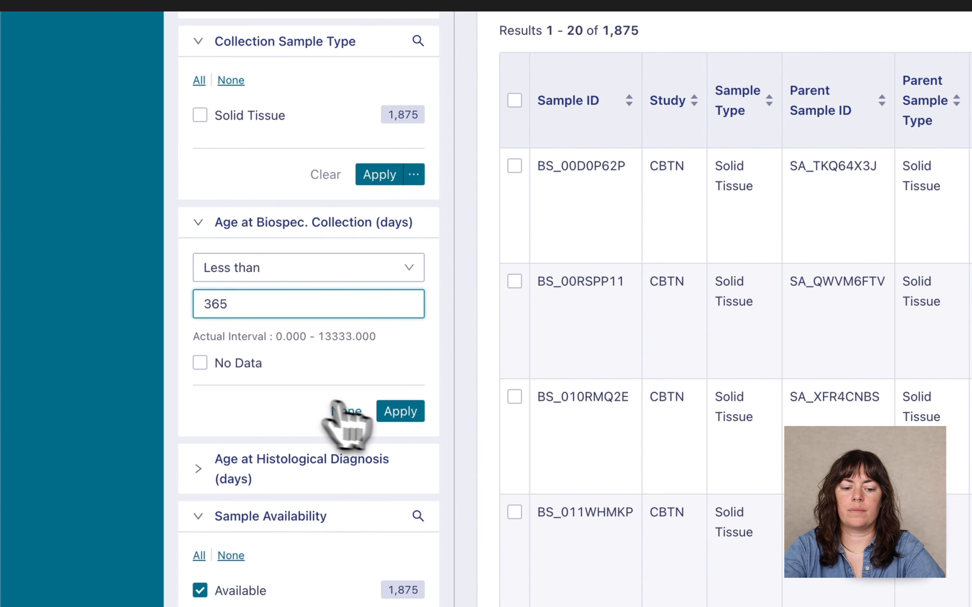
pyautogui.click(402, 411)
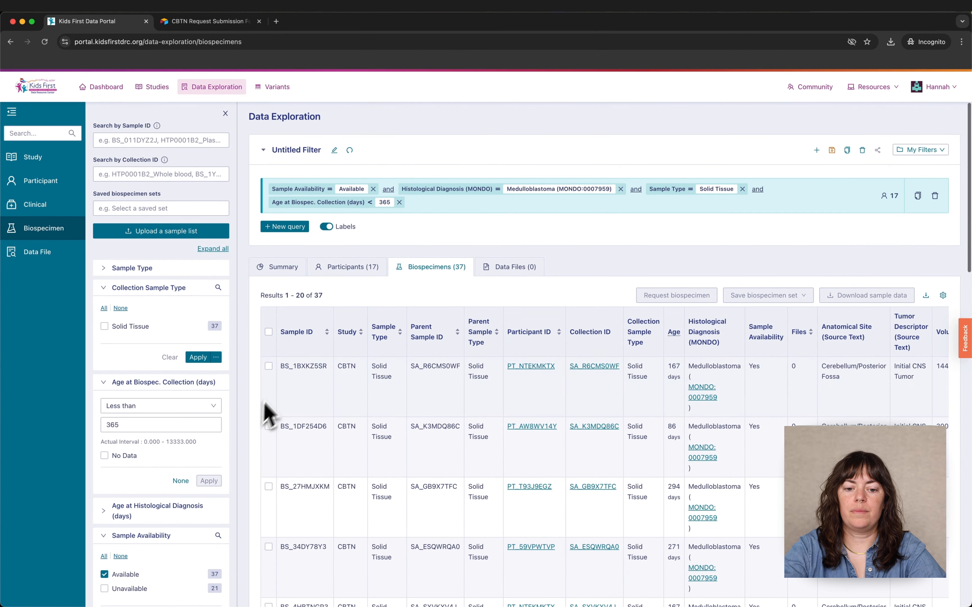
# Select all filtered biospecimen results and start a biospecimen request named "medullo-demo2".
pyautogui.click(268, 332)
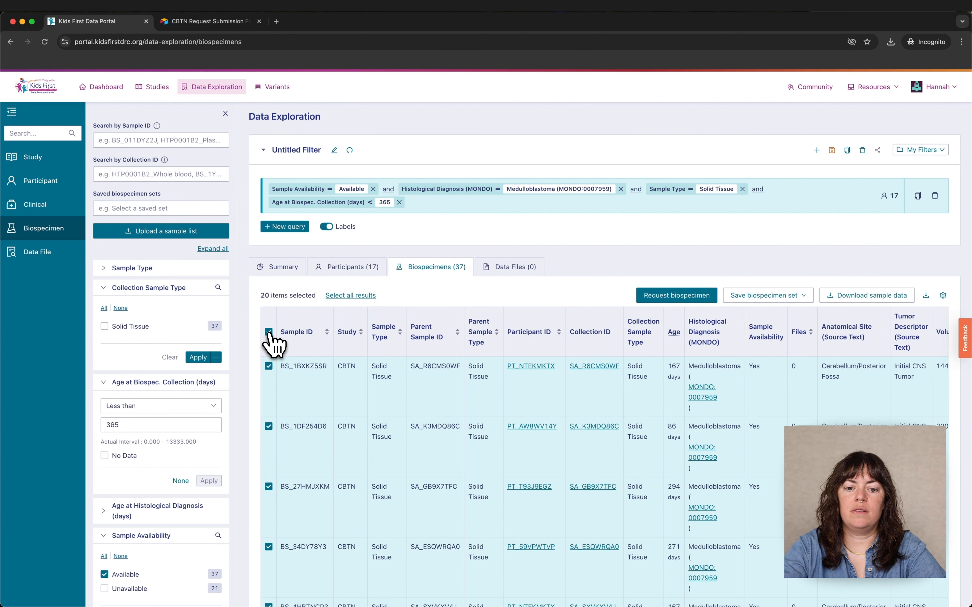
pyautogui.click(352, 297)
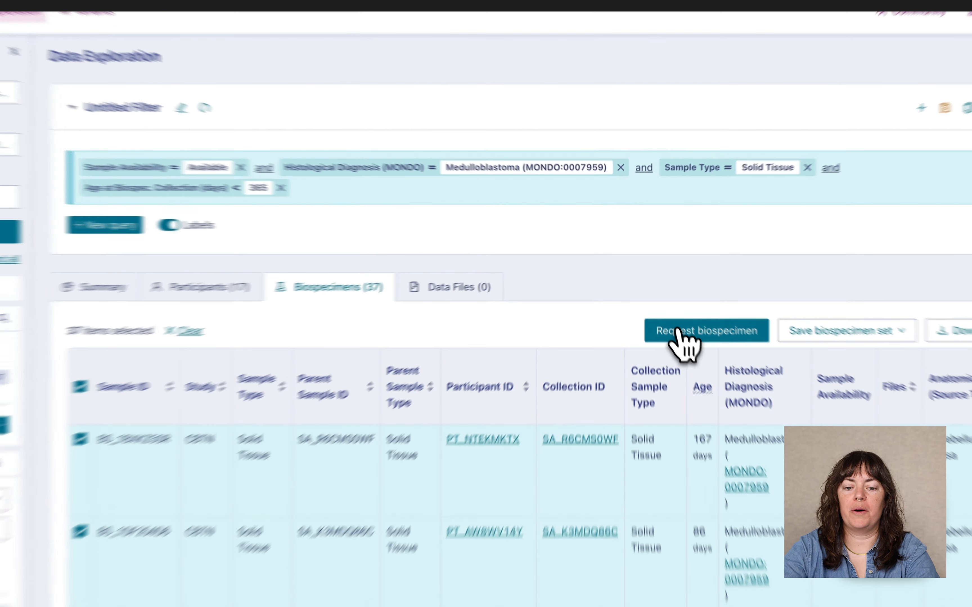
pyautogui.click(653, 296)
pyautogui.click(450, 228)
pyautogui.write('medu')
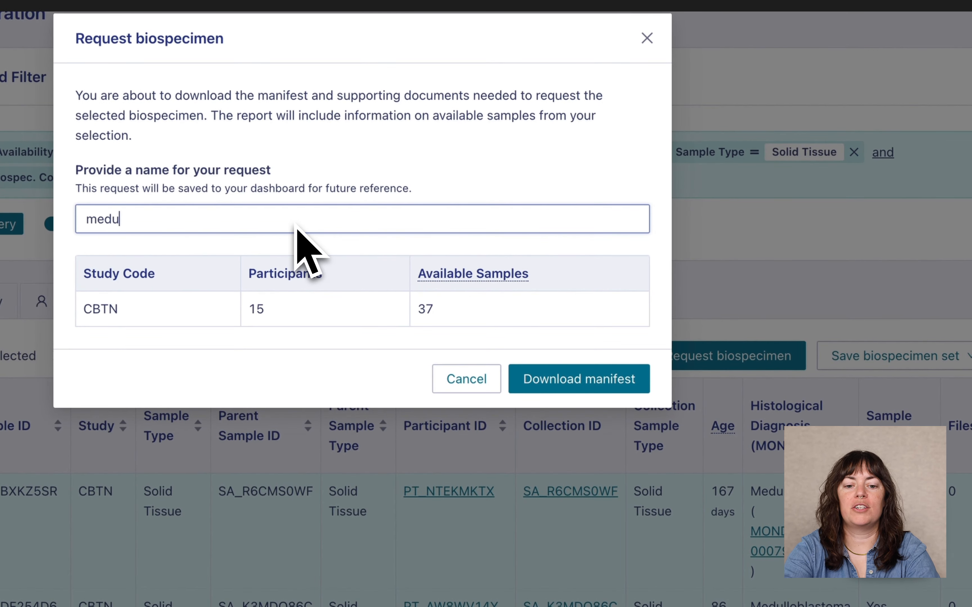
pyautogui.write('llo-')
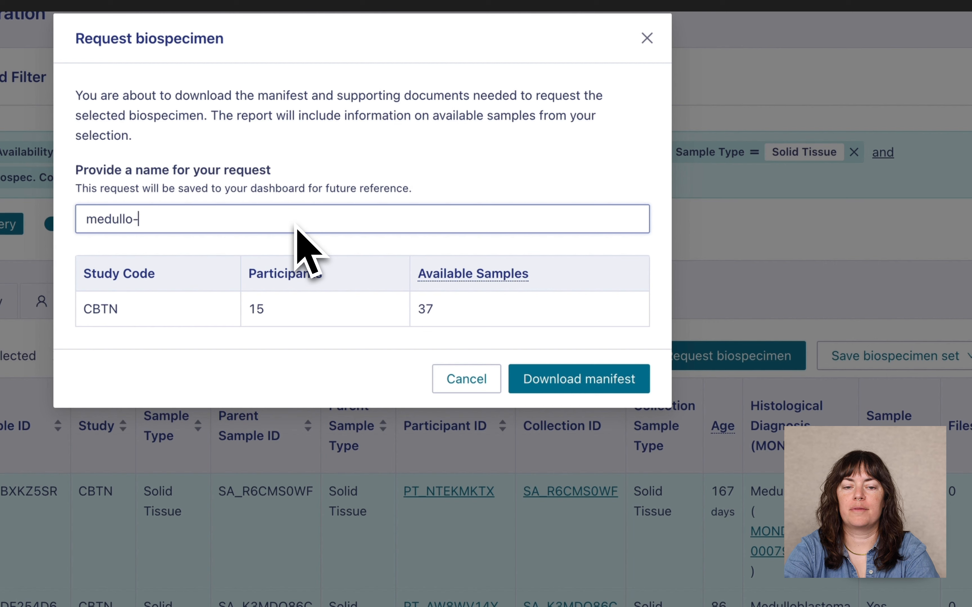
pyautogui.write('demo2')
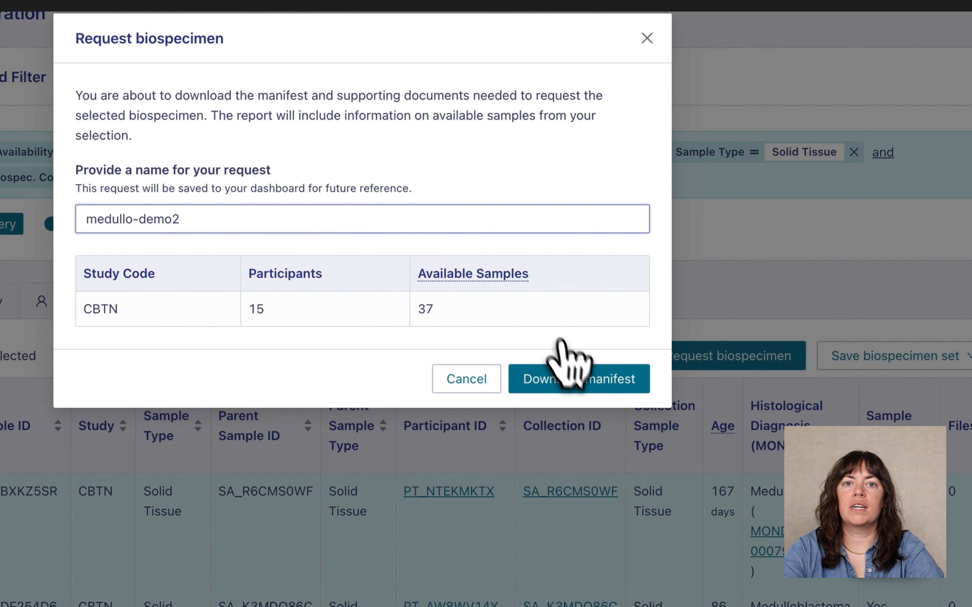
# Download the request manifest and save it to the Downloads folder as "medullo-demo2".
pyautogui.click(578, 379)
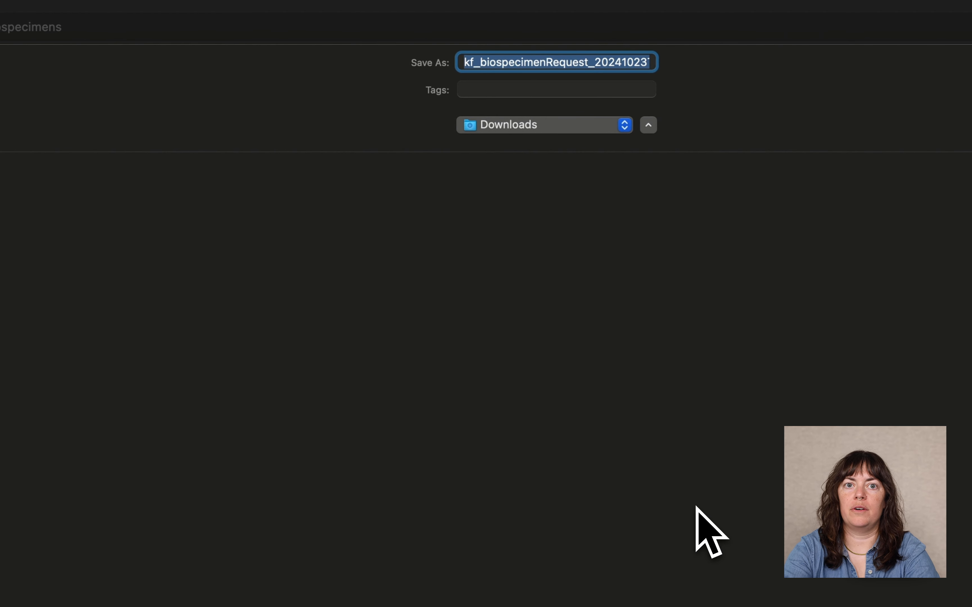
pyautogui.write('medu')
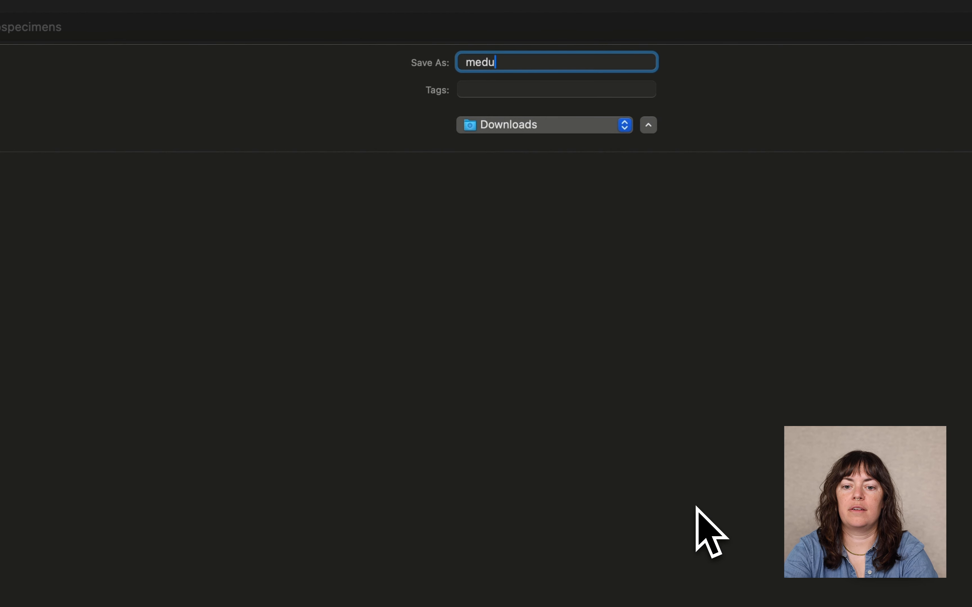
pyautogui.write('llo-demo2')
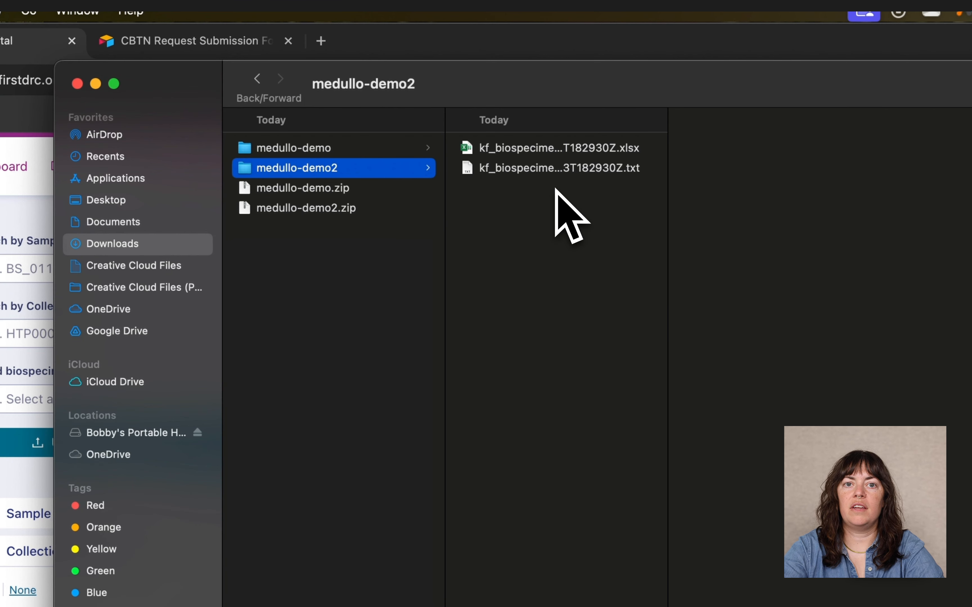
# Open the biospecimen request spreadsheet from the medullo-demo2 folder and examine its Contact Info sheet for the CBTN biobank contact and request weblink.
pyautogui.click(555, 149)
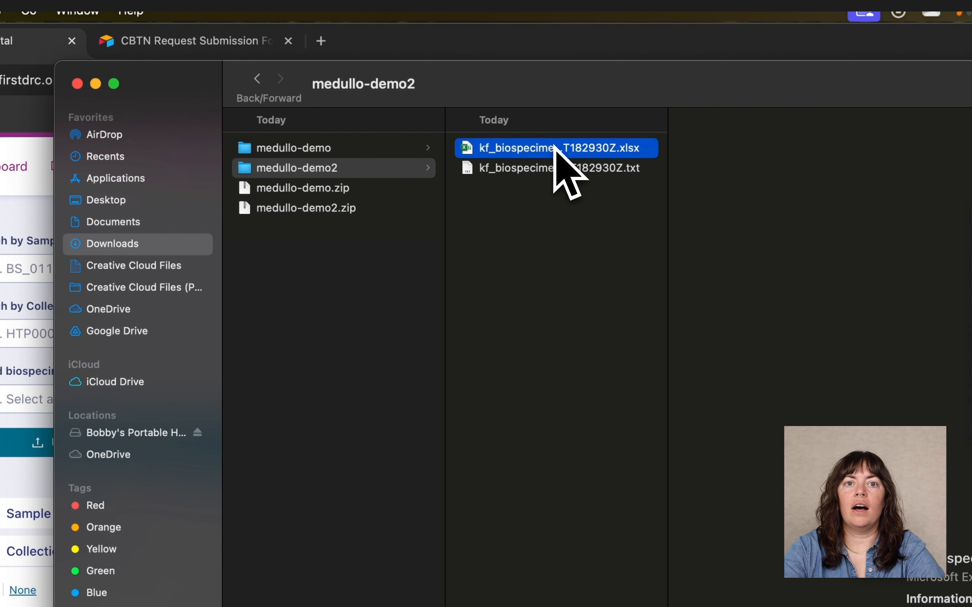
pyautogui.click(555, 149)
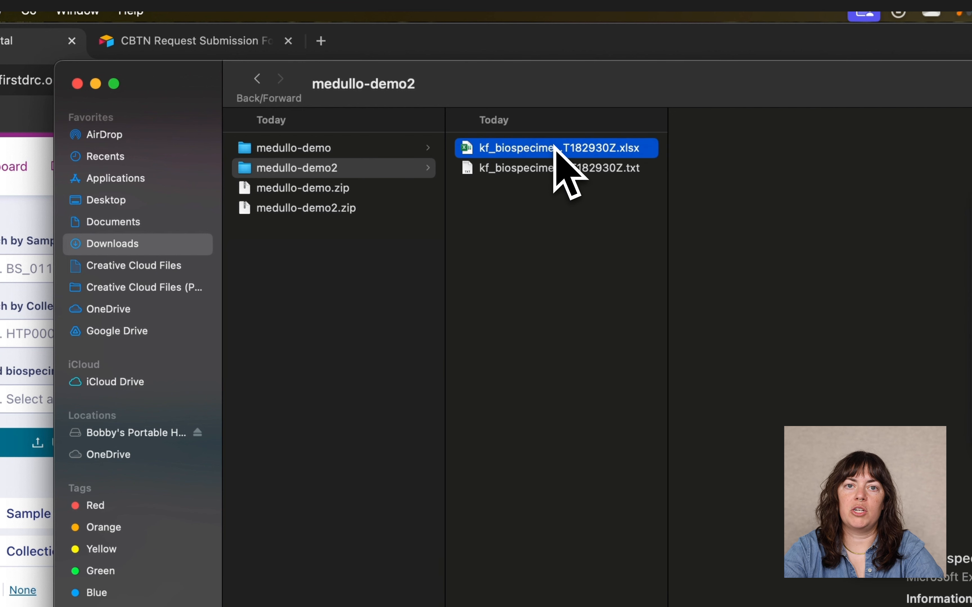
pyautogui.click(564, 169)
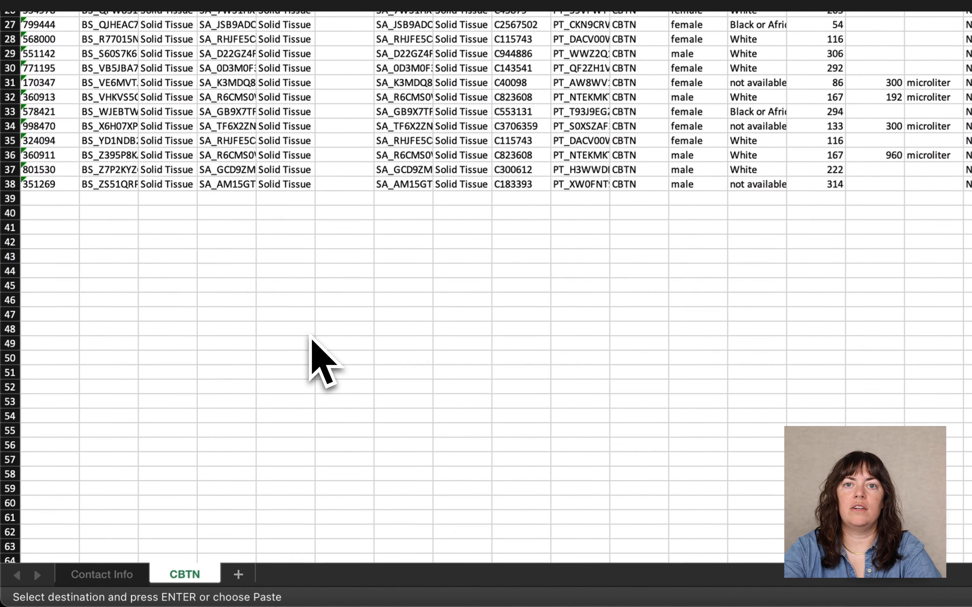
pyautogui.click(115, 578)
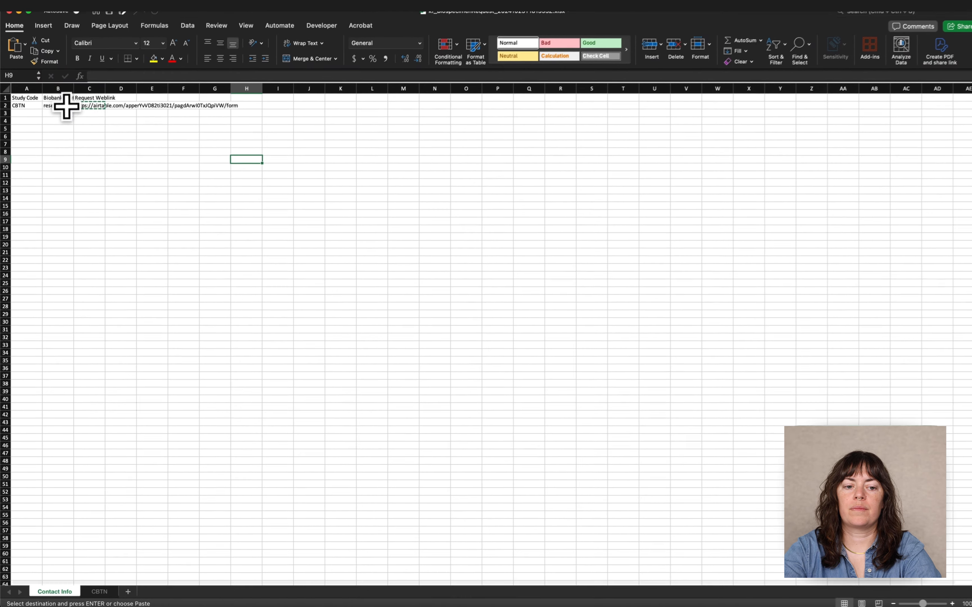
pyautogui.click(78, 113)
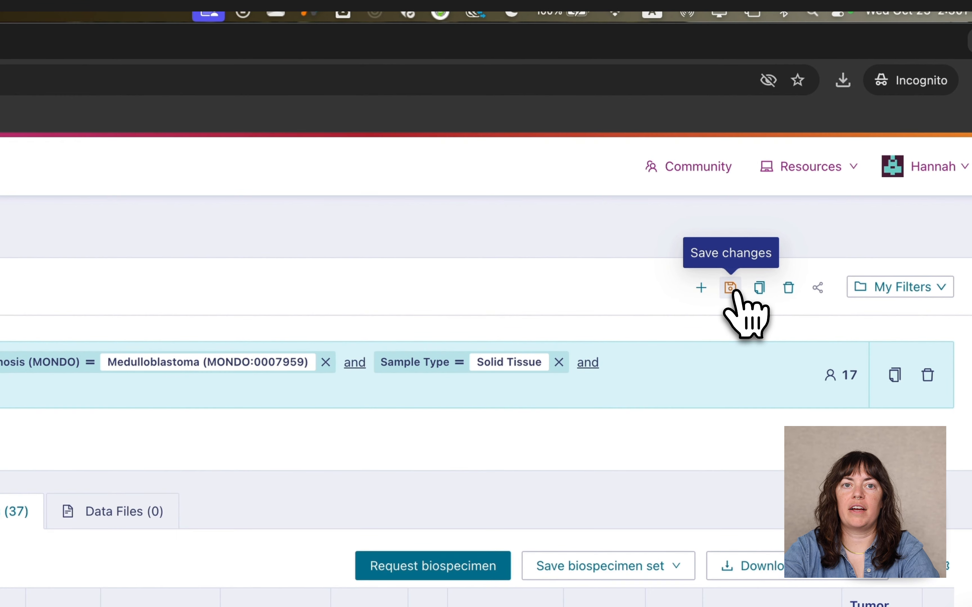
# Save the current biospecimen query filter in the data portal.
pyautogui.click(731, 288)
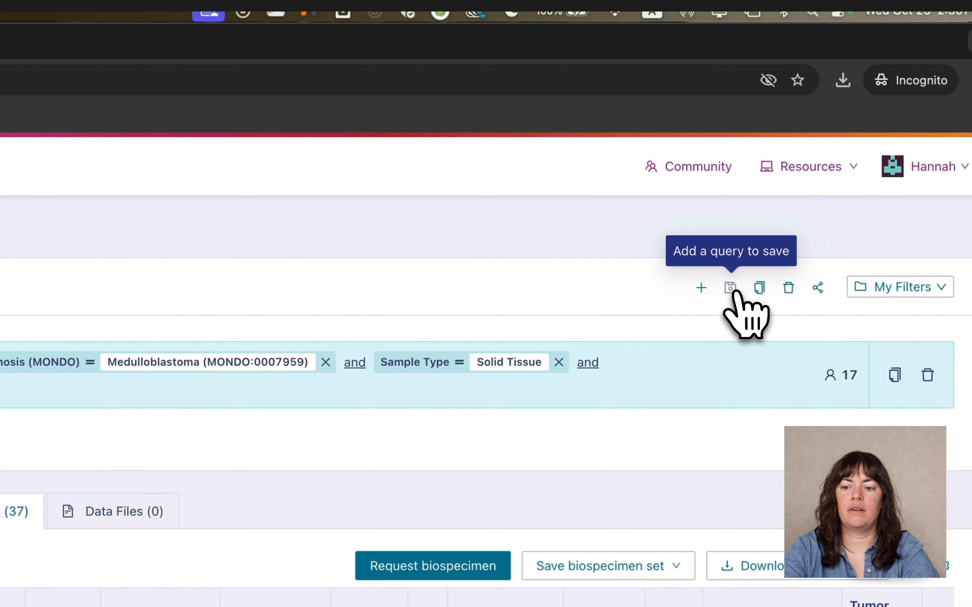